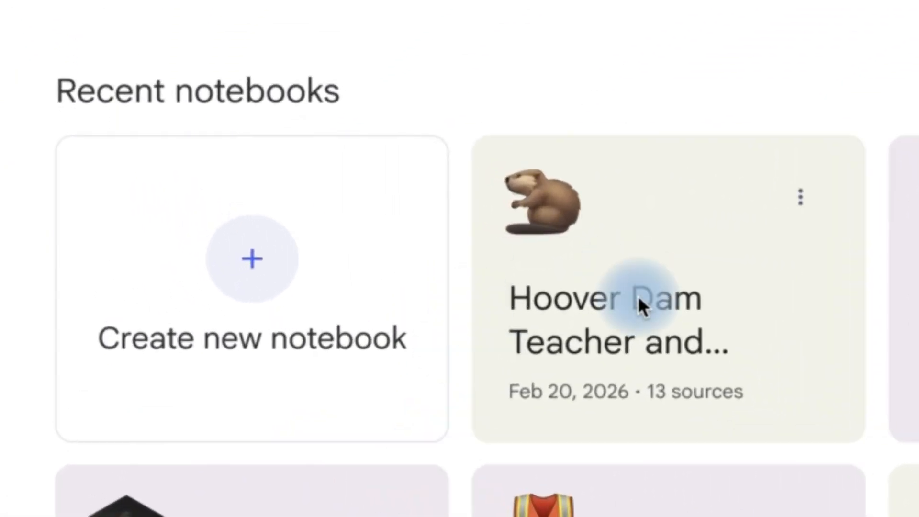
# Open the Hoover Dam notebook's "Taming the Colorado" slide deck and look through its slides.
pyautogui.click(607, 295)
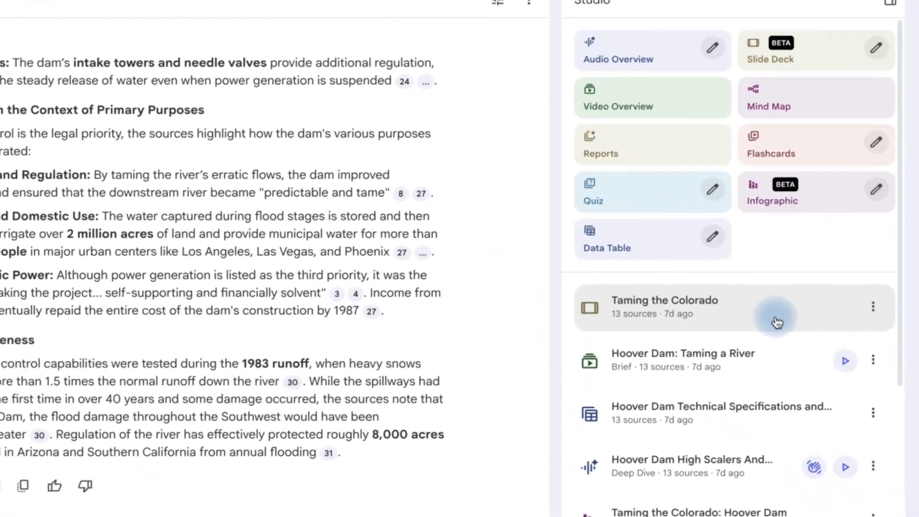
pyautogui.click(775, 318)
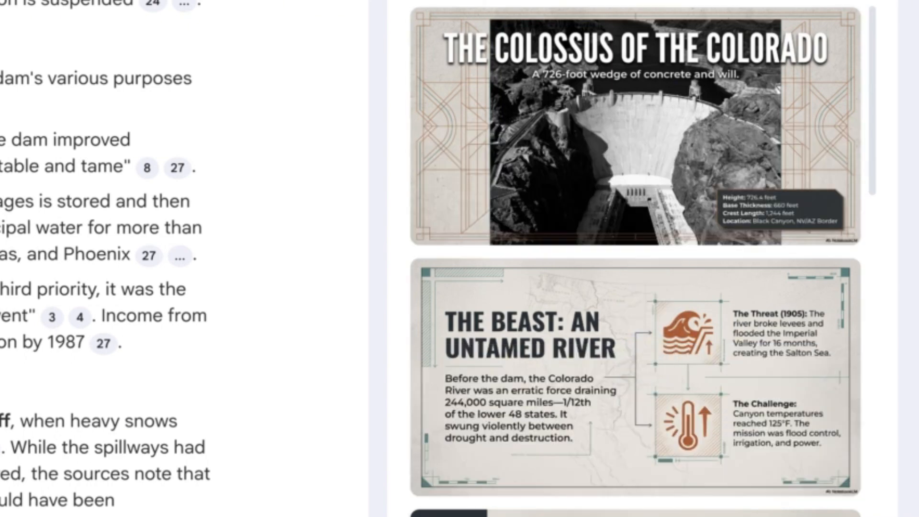
pyautogui.scroll(-15, 570, 311)
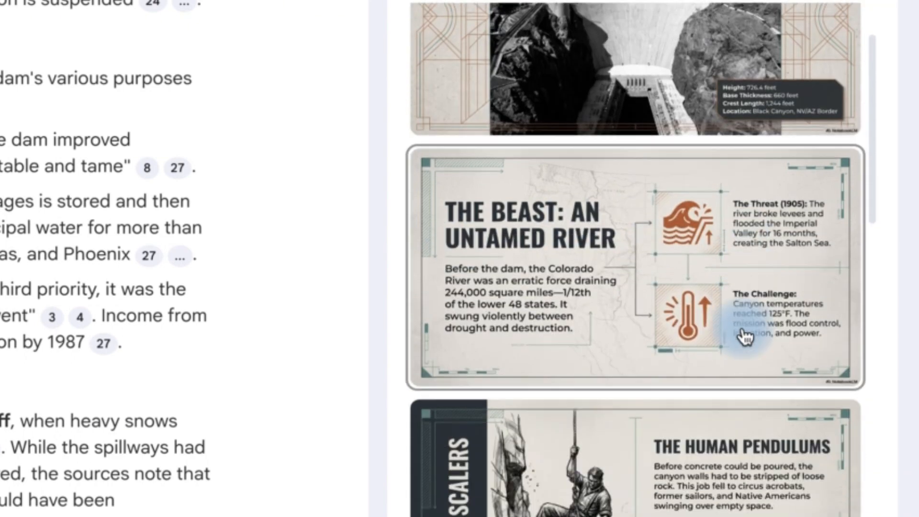
pyautogui.scroll(-12, 745, 336)
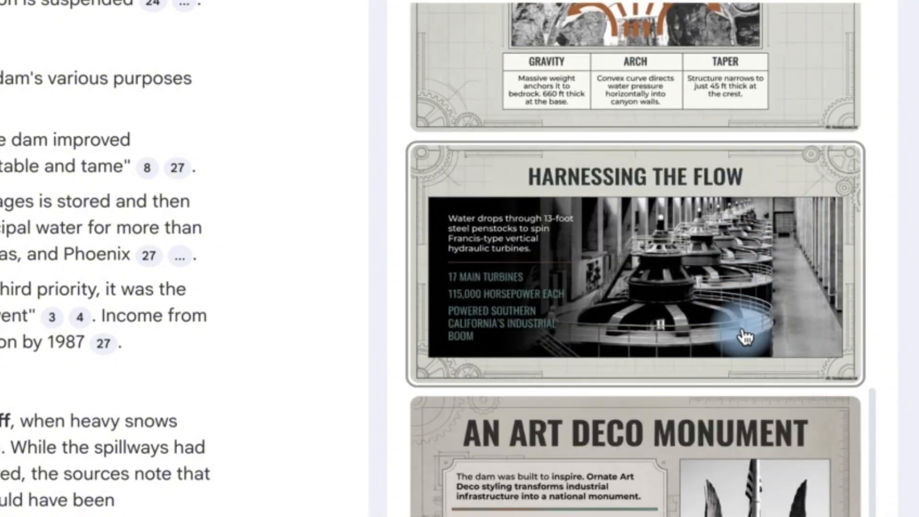
pyautogui.scroll(20, 745, 336)
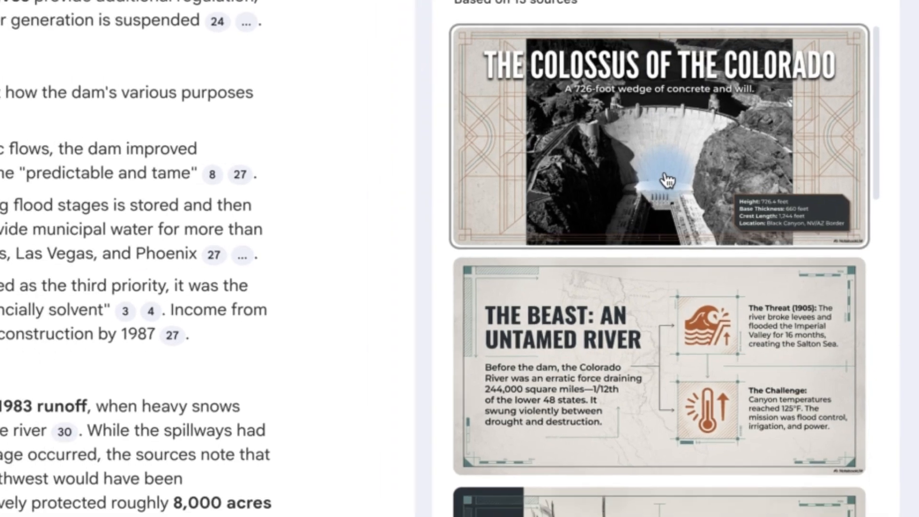
# View the deck's first slide enlarged, close the viewer, and show the deck's download formats.
pyautogui.click(666, 179)
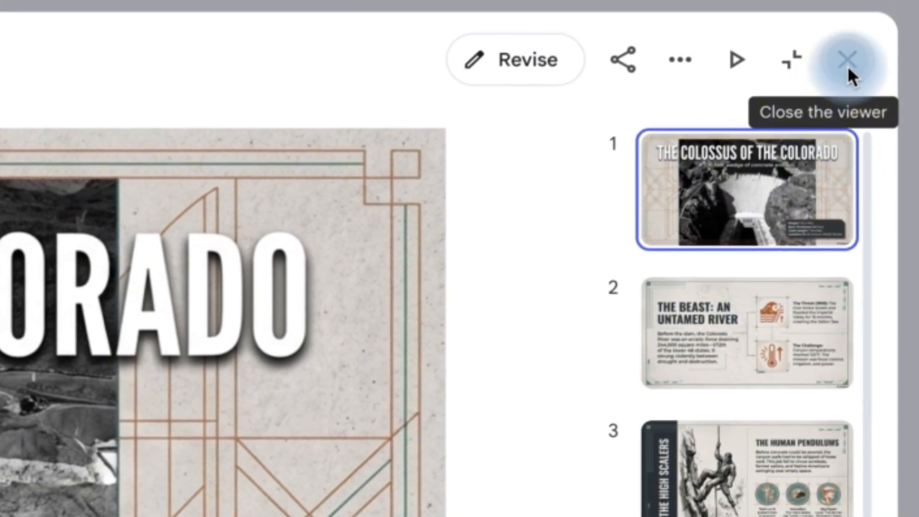
pyautogui.click(847, 65)
pyautogui.click(487, 310)
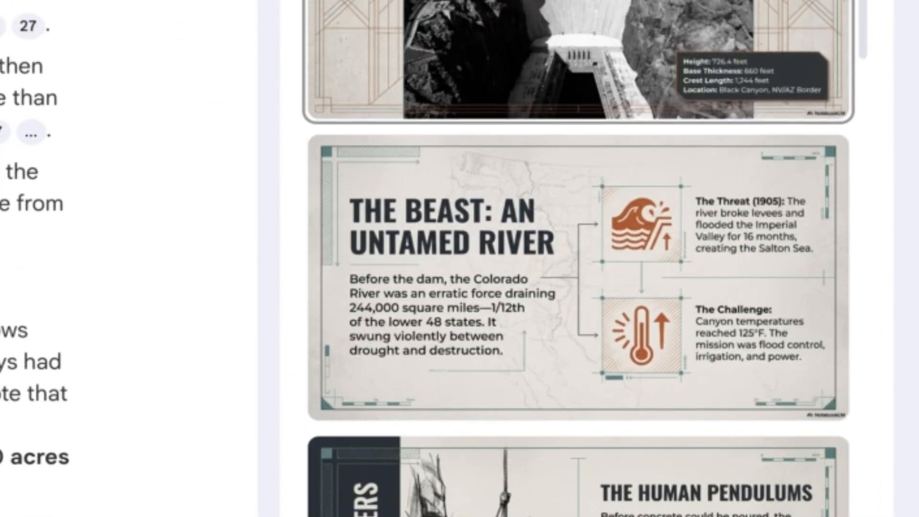
pyautogui.click(717, 137)
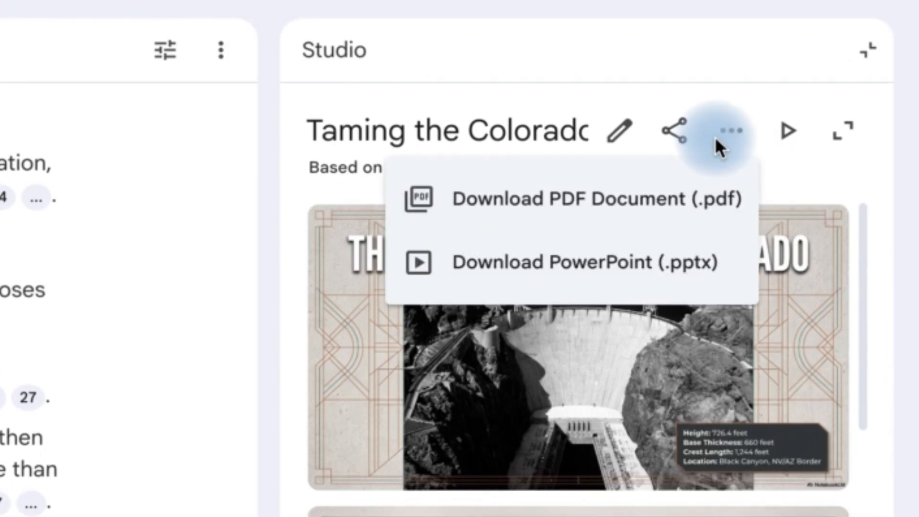
# Start revising the deck and enter the slide 1 change request "Repalce with a better text: The Hoover Dam".
pyautogui.click(617, 134)
pyautogui.click(617, 134)
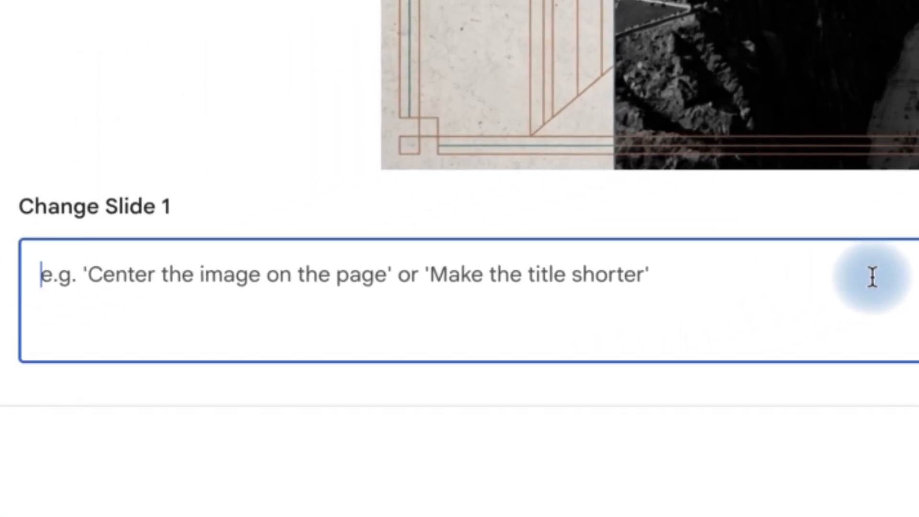
pyautogui.write('Repalce with a better text: The Hoover Dam')
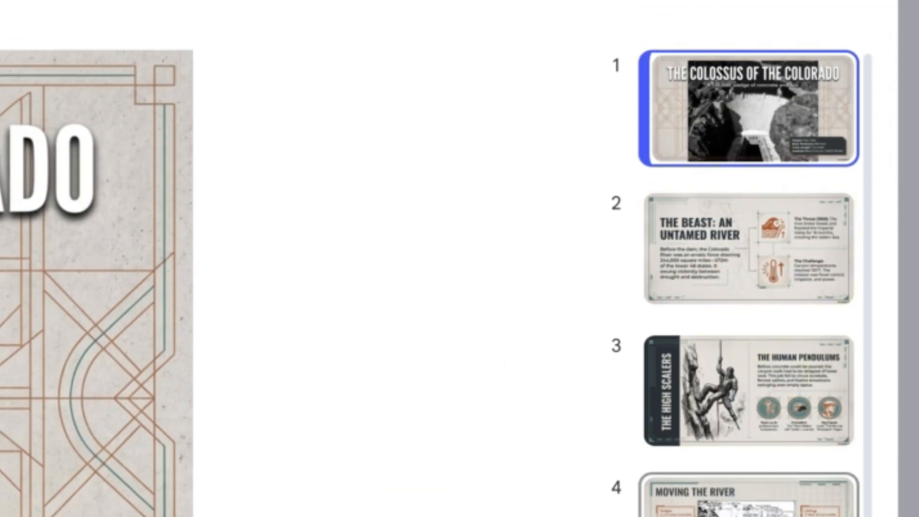
# Enter the change request "Can you remove the text from the right" for slide 5, "The Heat and the Cure".
pyautogui.click(767, 345)
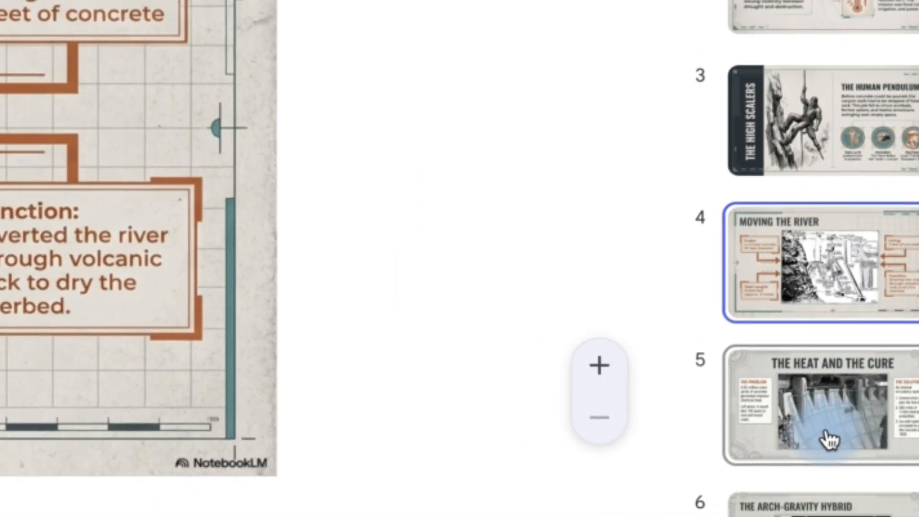
pyautogui.click(829, 437)
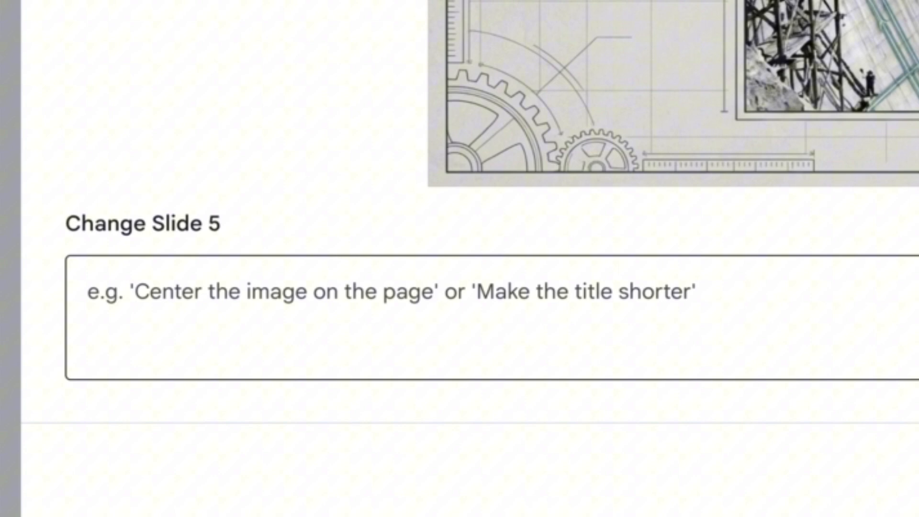
pyautogui.click(88, 290)
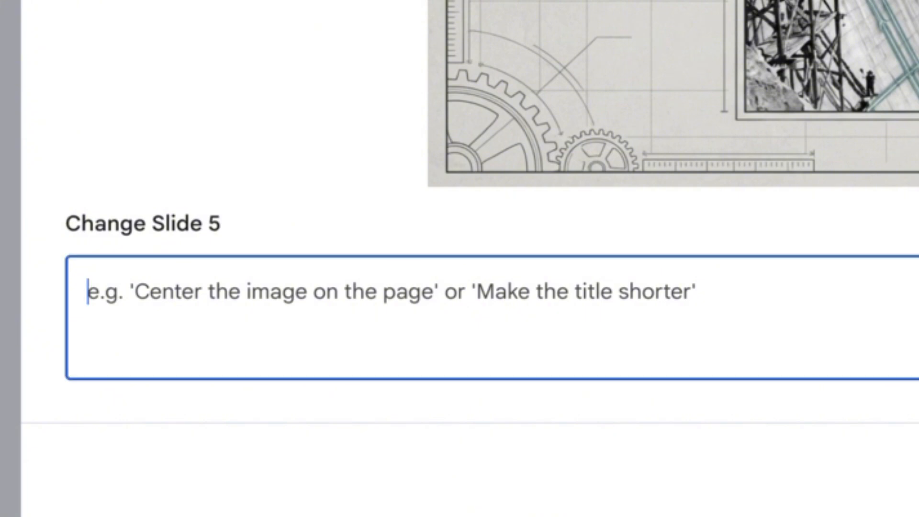
pyautogui.write('Can you remove the text from the right')
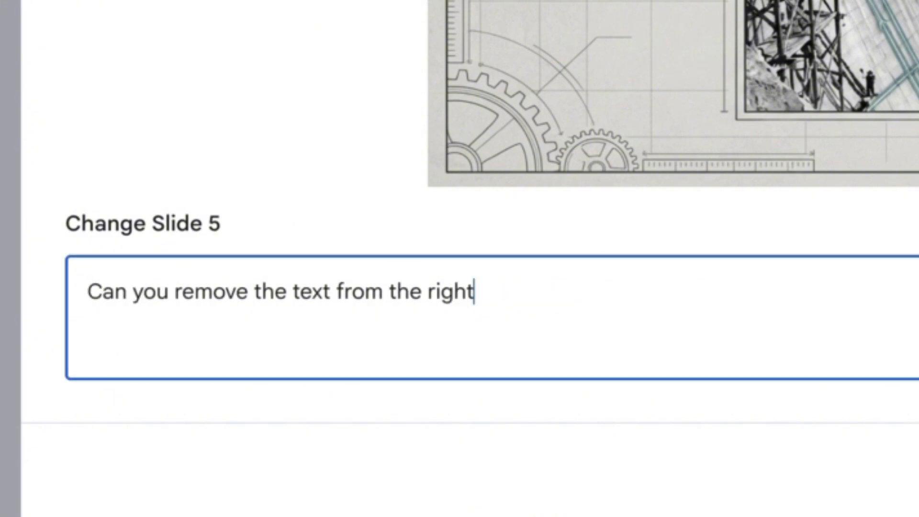
pyautogui.press('Return')
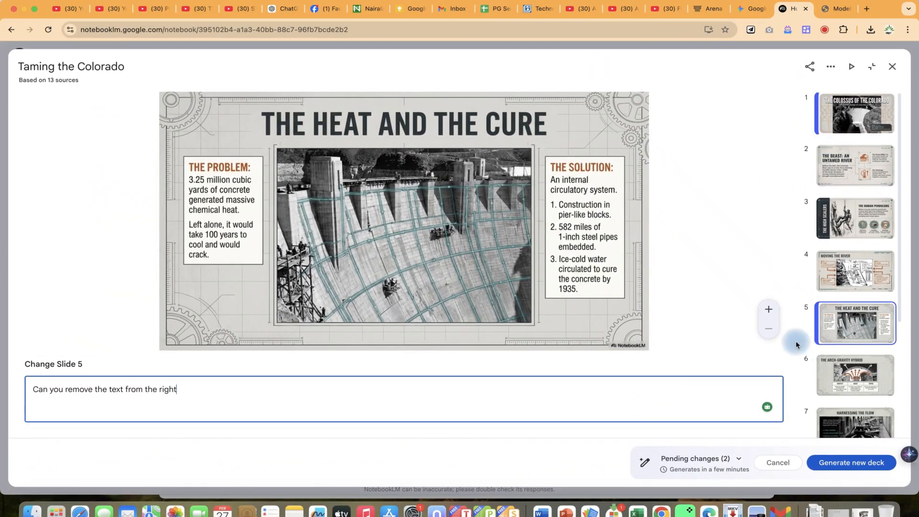
# Enter the change request "Repalce the ram picture with something engineering" for slide 9, "Life in the Shadow".
pyautogui.scroll(-5, 834, 375)
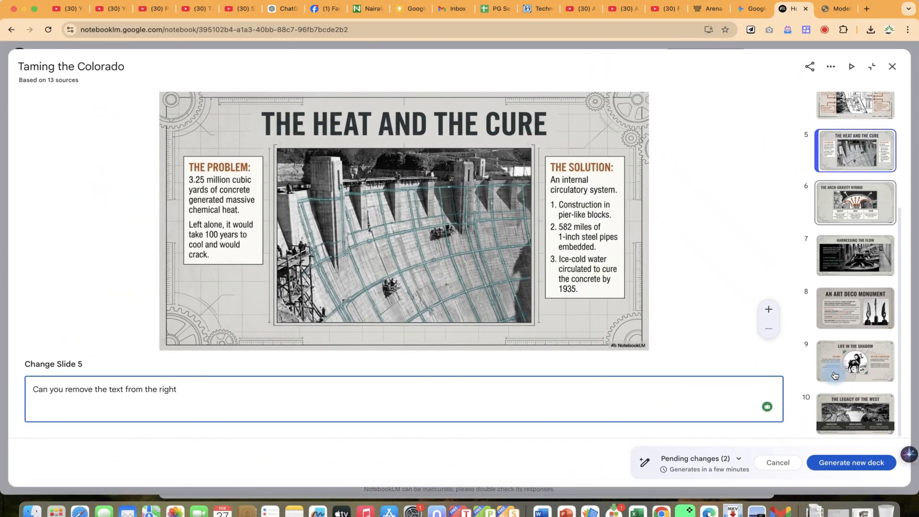
pyautogui.click(845, 356)
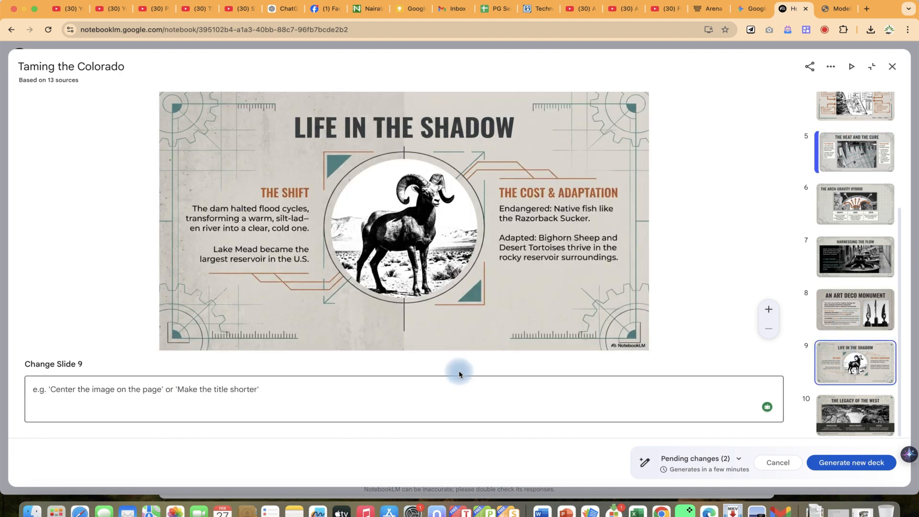
pyautogui.click(413, 397)
pyautogui.press('super+v')
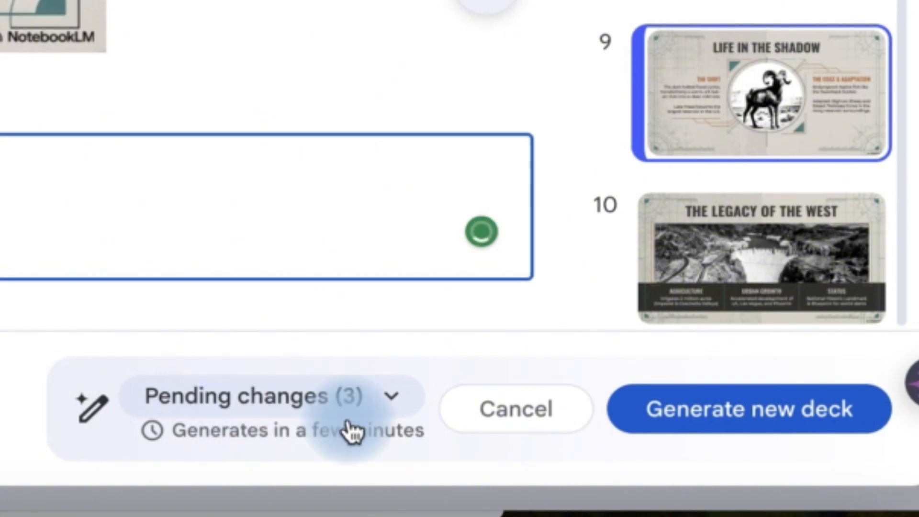
# Review the pending changes for slides 1, 5 and 9, and generate the new deck.
pyautogui.click(392, 407)
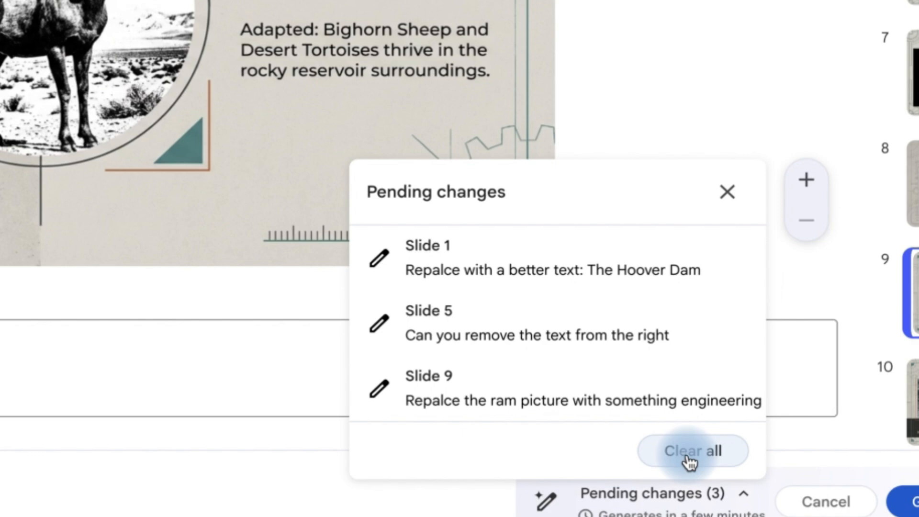
pyautogui.click(567, 269)
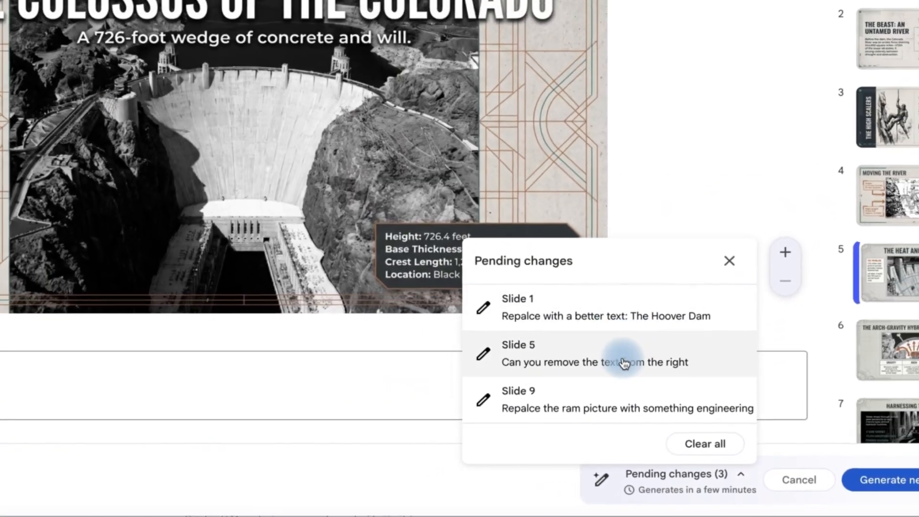
pyautogui.click(614, 353)
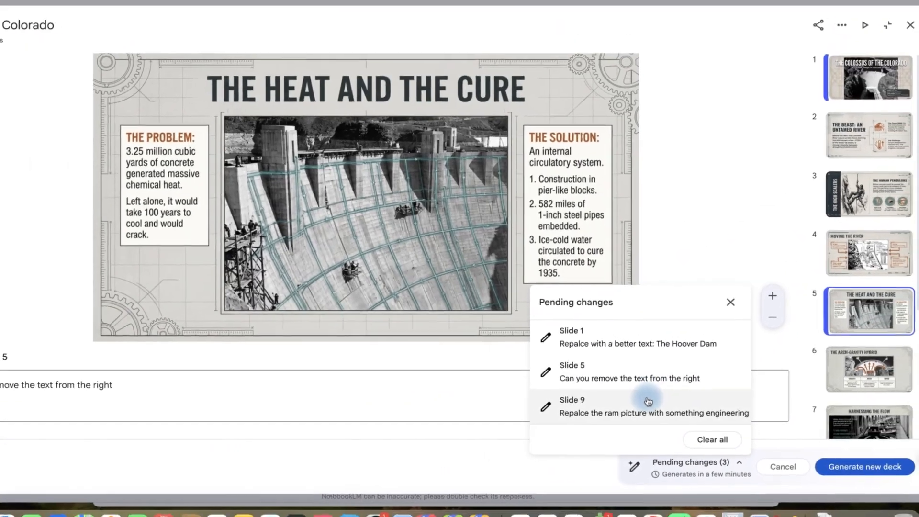
pyautogui.click(648, 401)
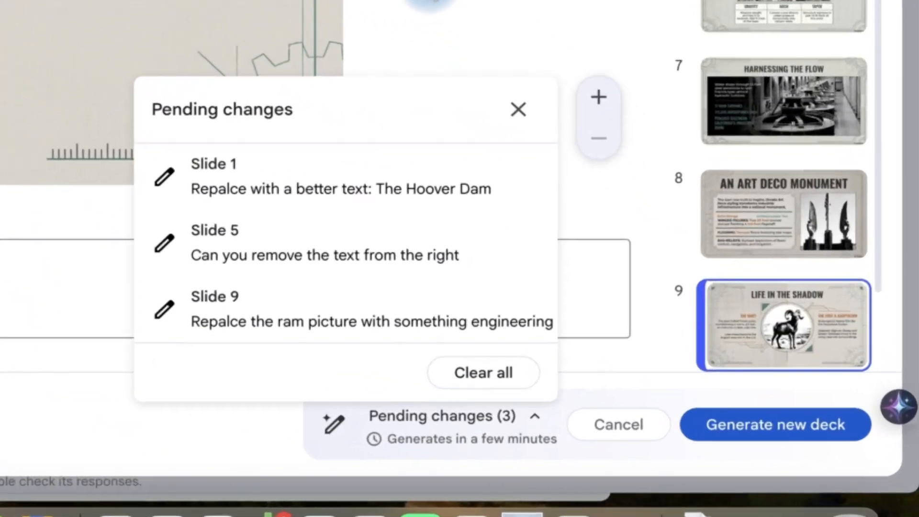
pyautogui.click(430, 2)
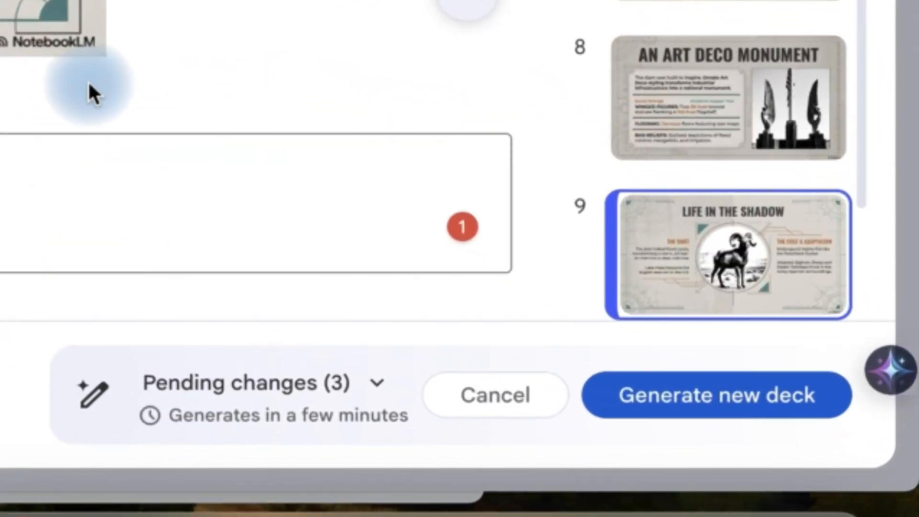
pyautogui.click(712, 407)
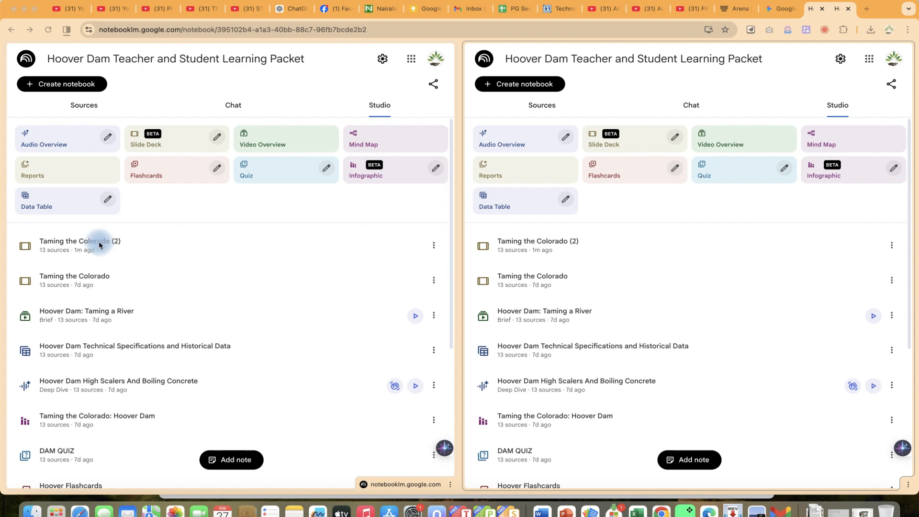
# Open "Taming the Colorado" and "Taming the Colorado (2)" side by side and compare the enlarged slide "The Heat and the Cure".
pyautogui.click(88, 284)
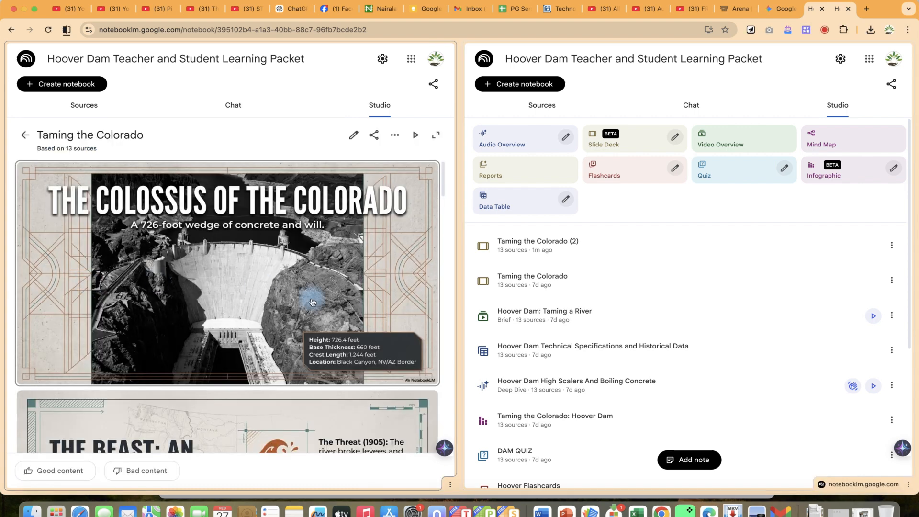
pyautogui.click(663, 246)
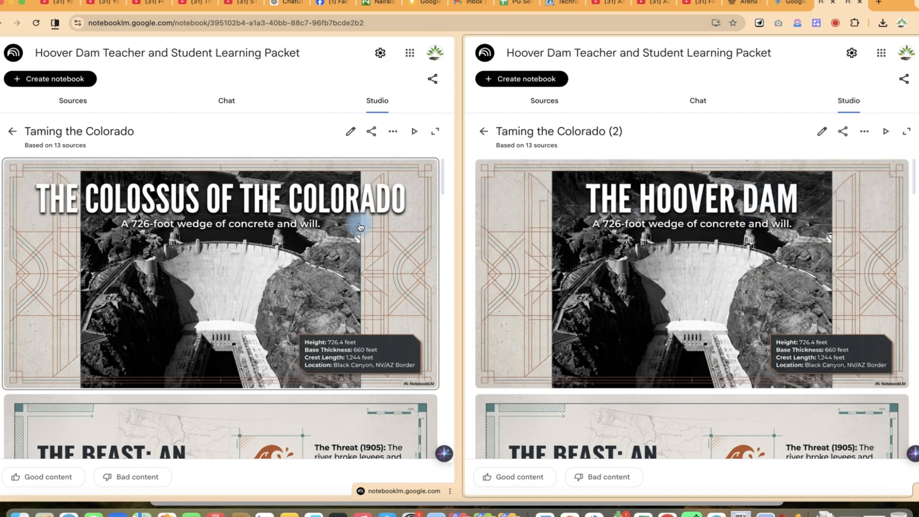
pyautogui.scroll(-5, 301, 358)
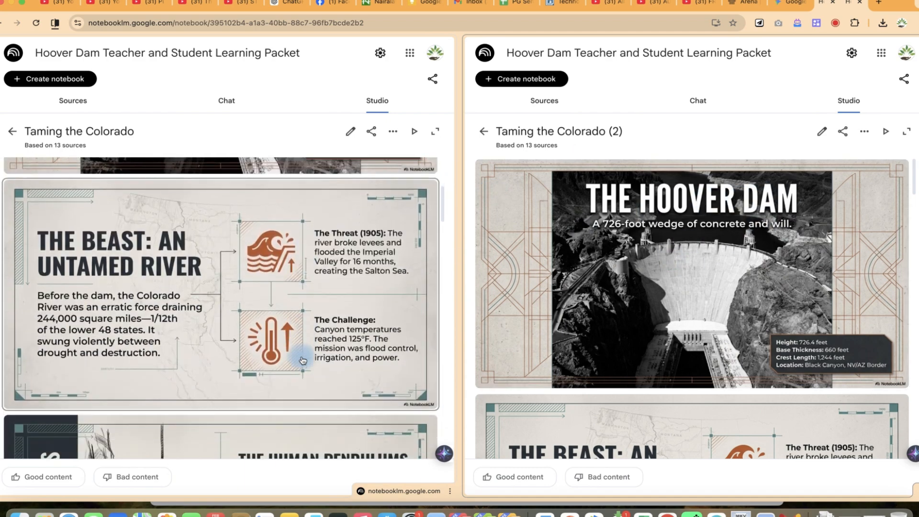
pyautogui.scroll(-5, 302, 359)
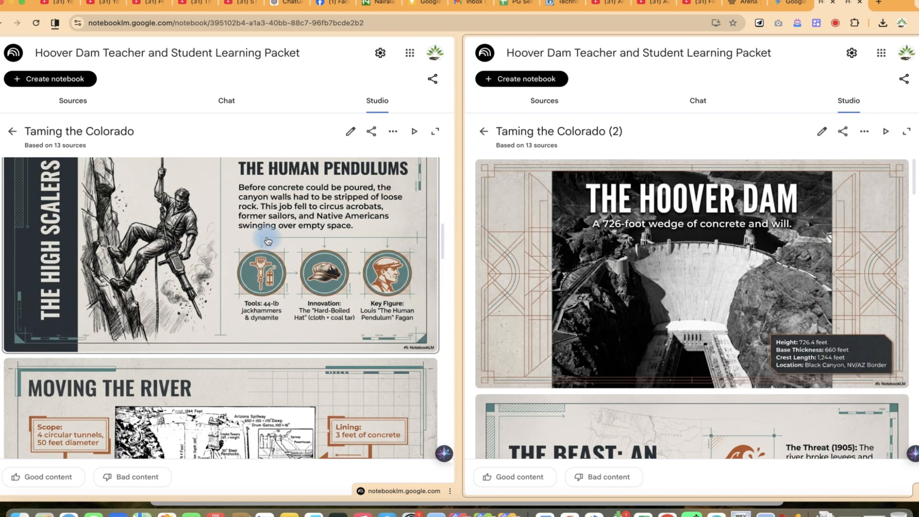
pyautogui.scroll(-6, 268, 240)
pyautogui.click(130, 272)
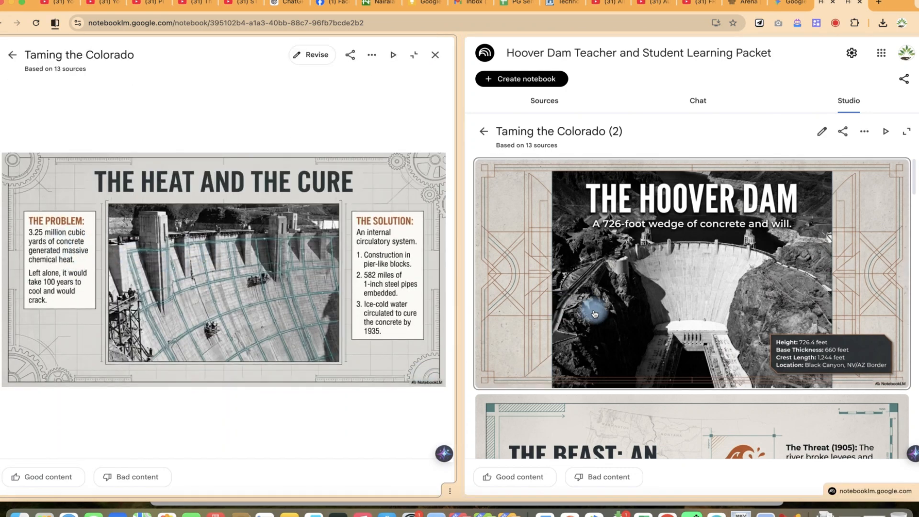
pyautogui.scroll(-15, 593, 313)
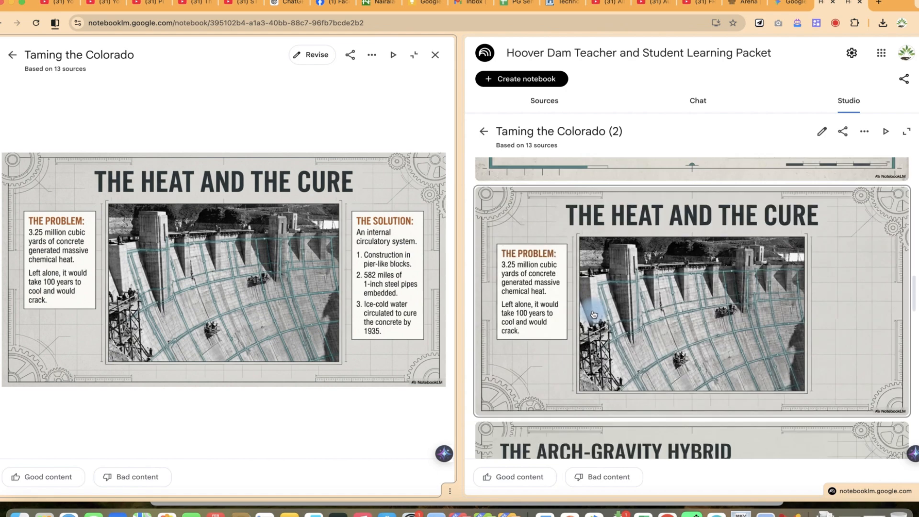
pyautogui.click(594, 313)
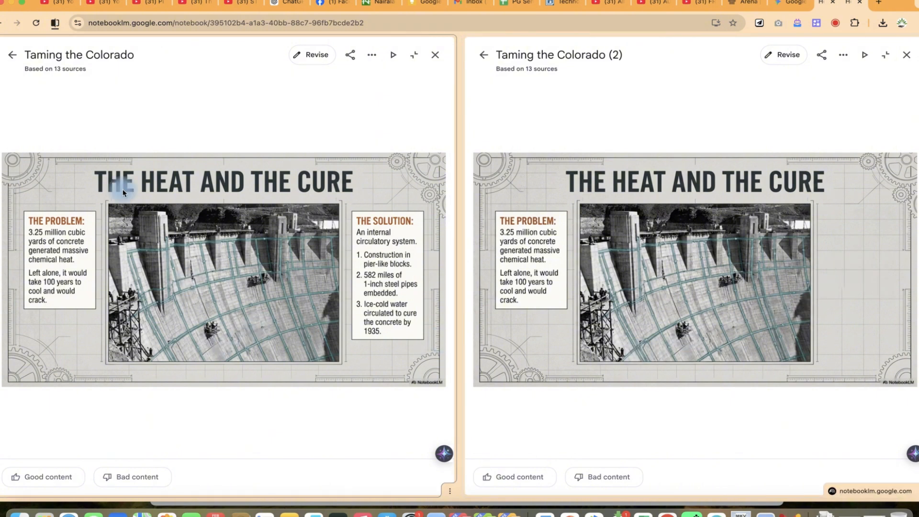
# Return to the scrolling slide view of both decks and compare their "Life in the Shadow" slides.
pyautogui.click(73, 200)
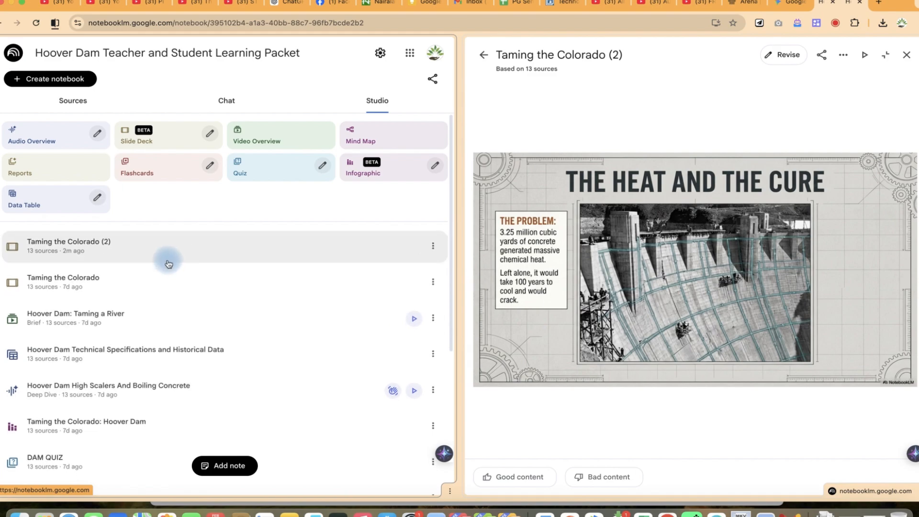
pyautogui.click(123, 280)
pyautogui.scroll(-10, 239, 345)
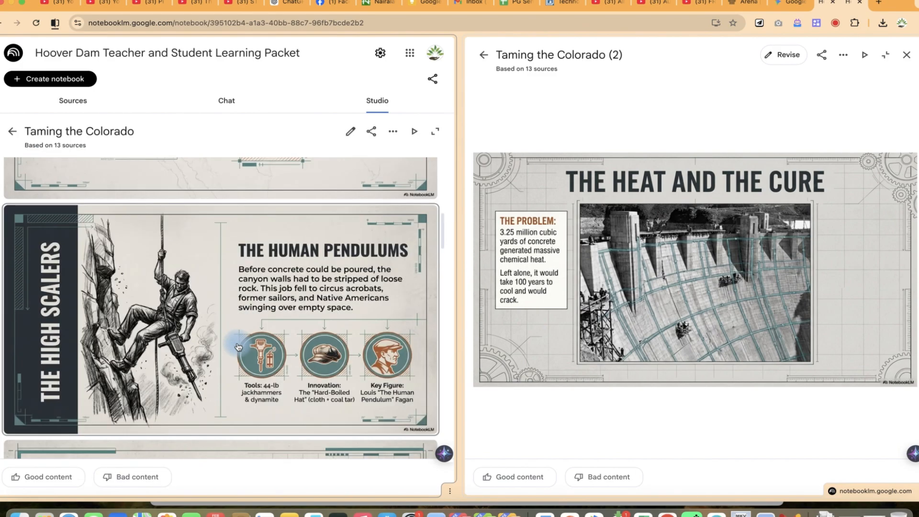
pyautogui.scroll(-10, 278, 348)
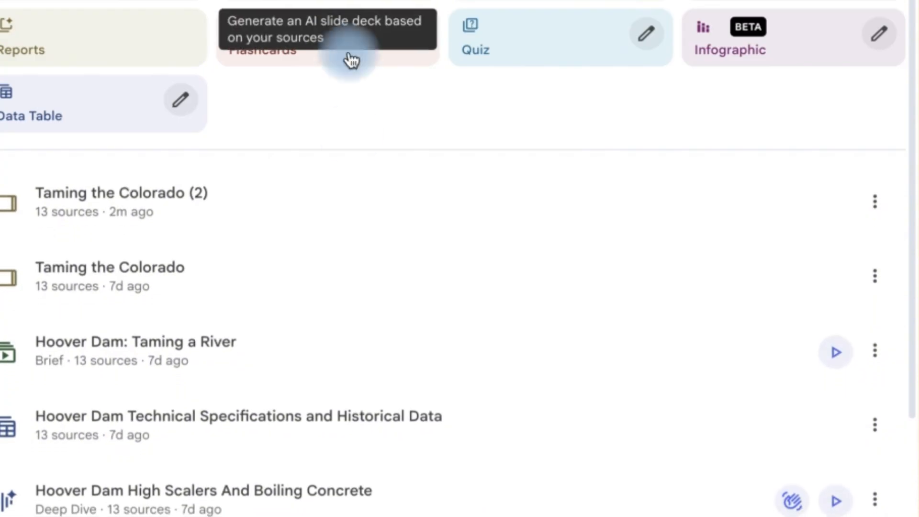
pyautogui.click(336, 214)
pyautogui.scroll(-15, 386, 415)
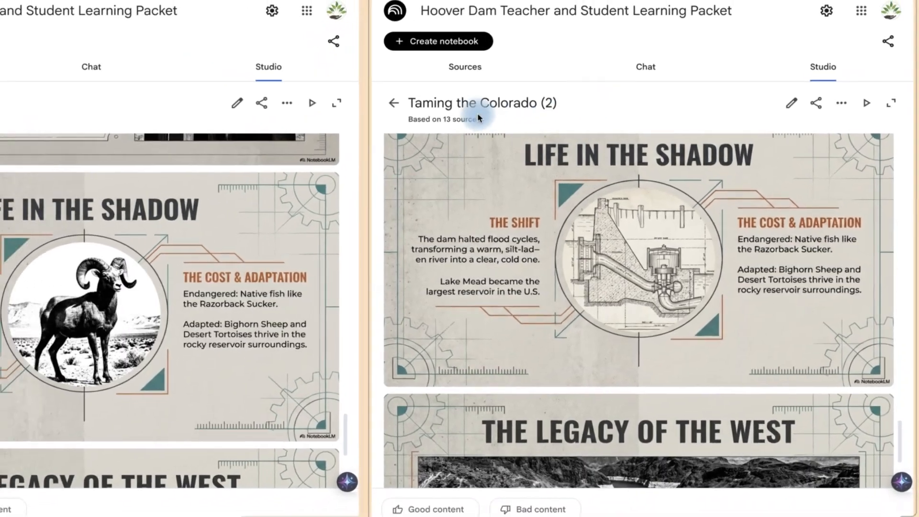
# Select the title of "Taming the Colorado (2)" for editing, leave it, and show that deck's download formats.
pyautogui.click(478, 115)
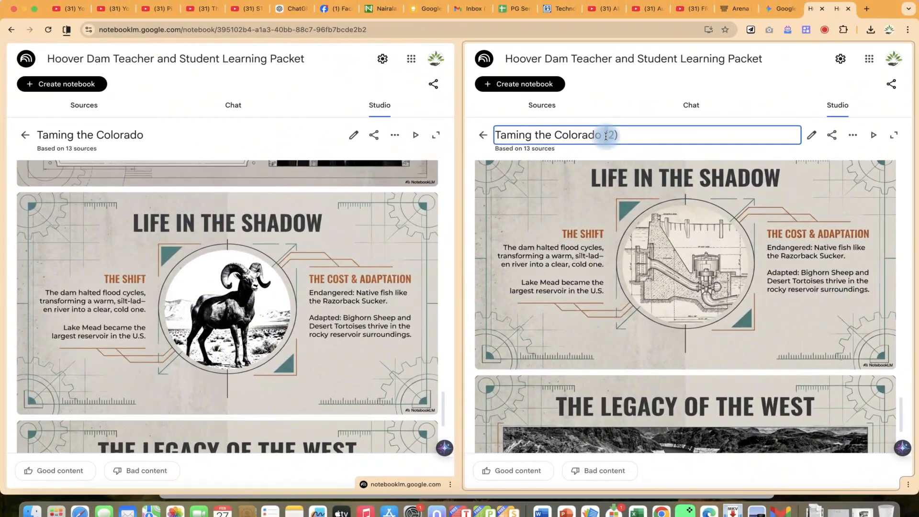
pyautogui.tripleClick(545, 106)
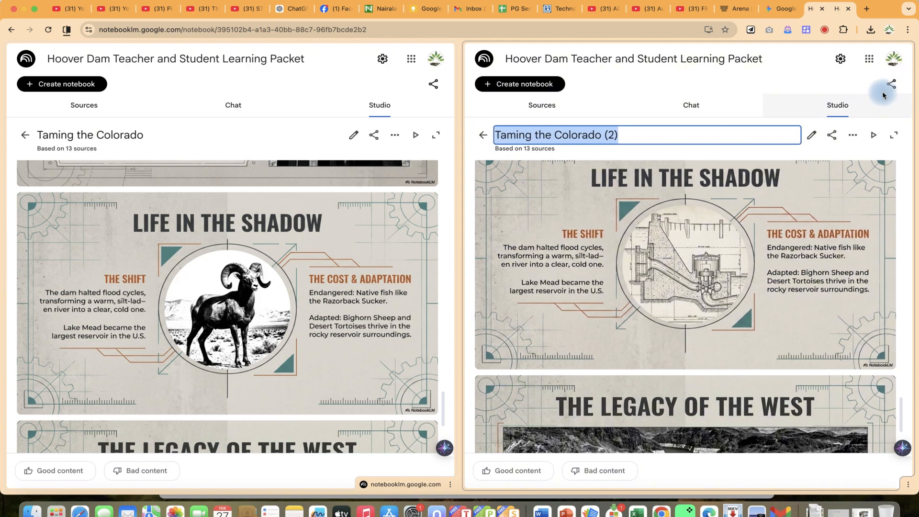
pyautogui.click(853, 135)
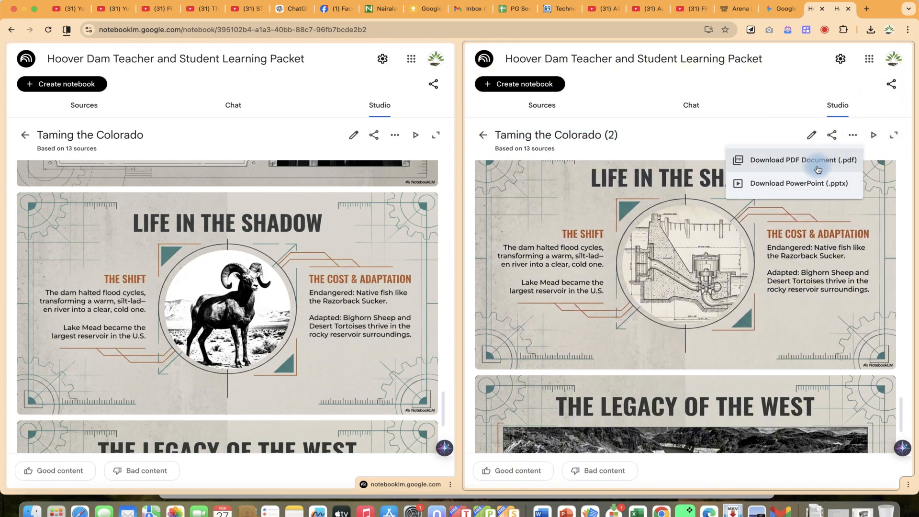